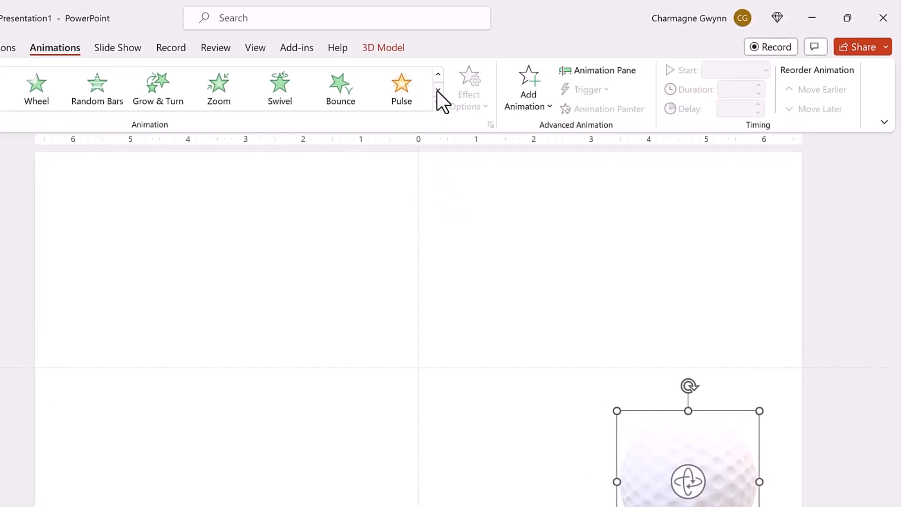
Step: Apply the Spin emphasis animation to the golf ball model and show the Animation Pane
{"action": "left_click", "coordinate": [438, 91]}
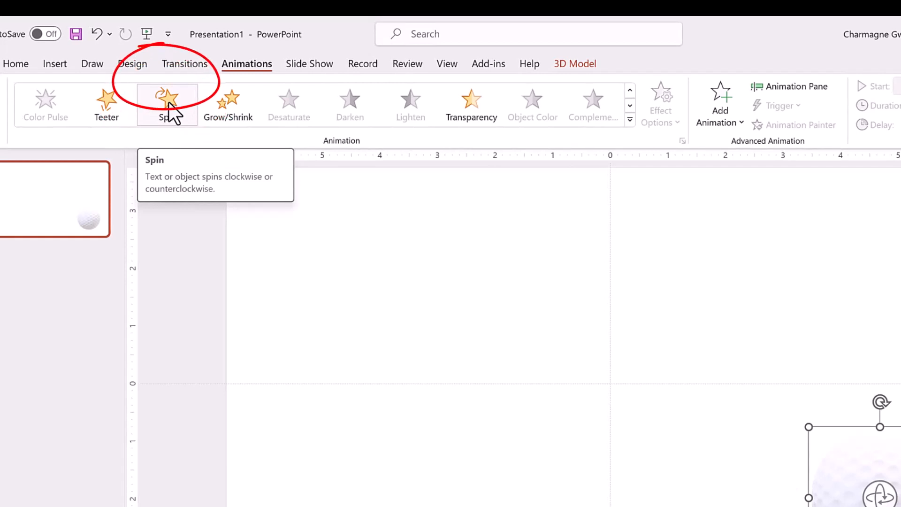
{"action": "left_click", "coordinate": [168, 100]}
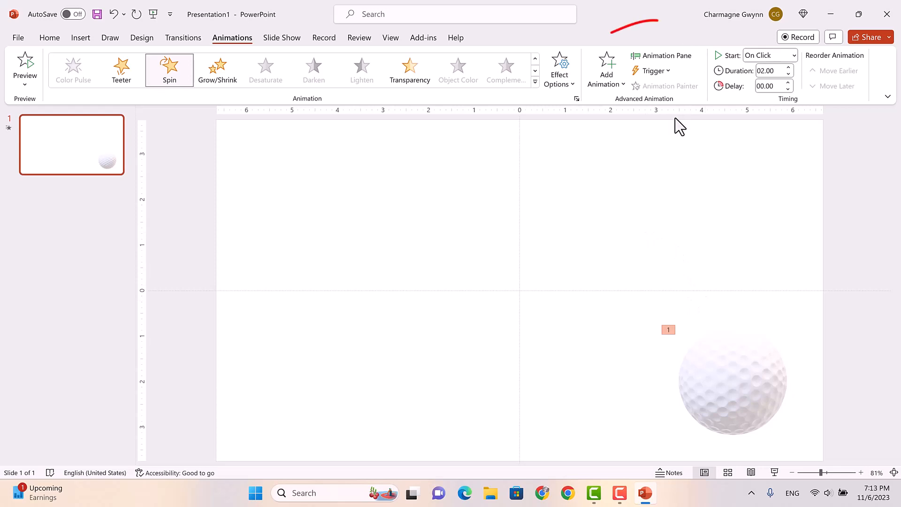
{"action": "left_click", "coordinate": [661, 58]}
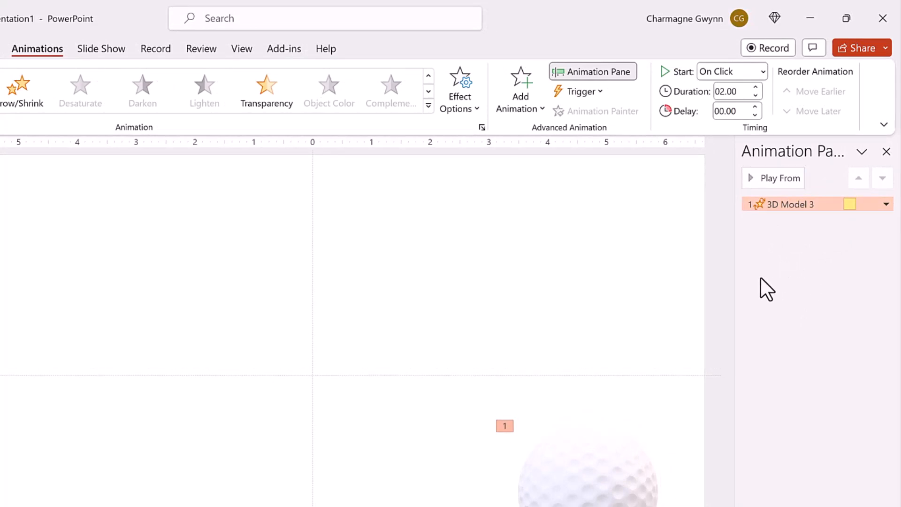
Step: Set the golf ball's Spin timing to a duration of 1 second (Fast) with 5 repeats
{"action": "left_click", "coordinate": [885, 204]}
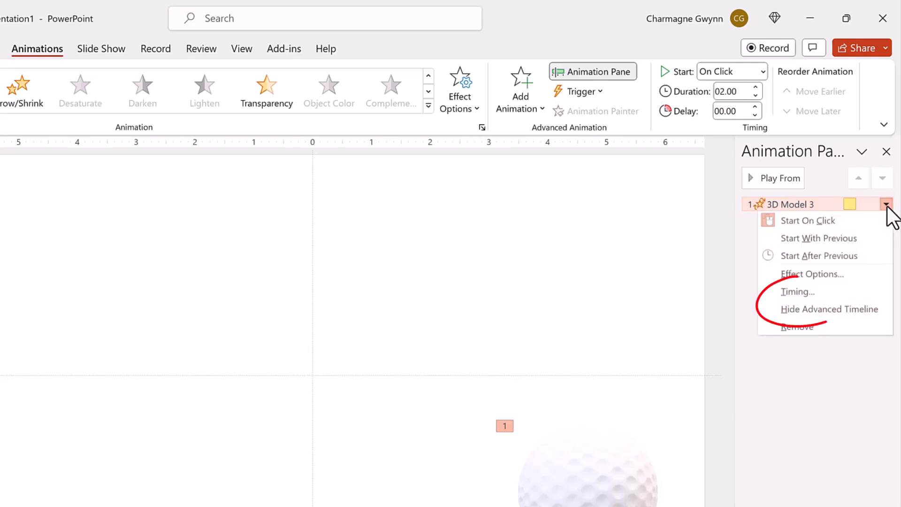
{"action": "left_click", "coordinate": [792, 291]}
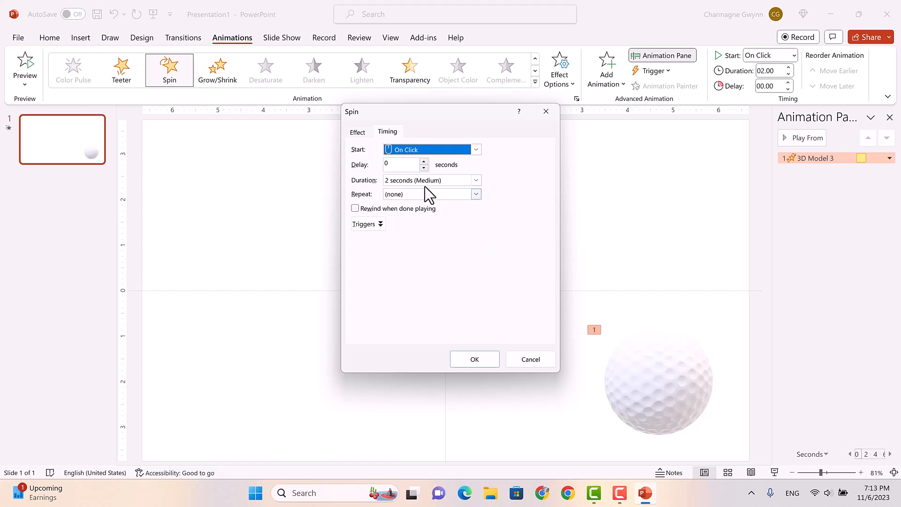
{"action": "left_click", "coordinate": [475, 180]}
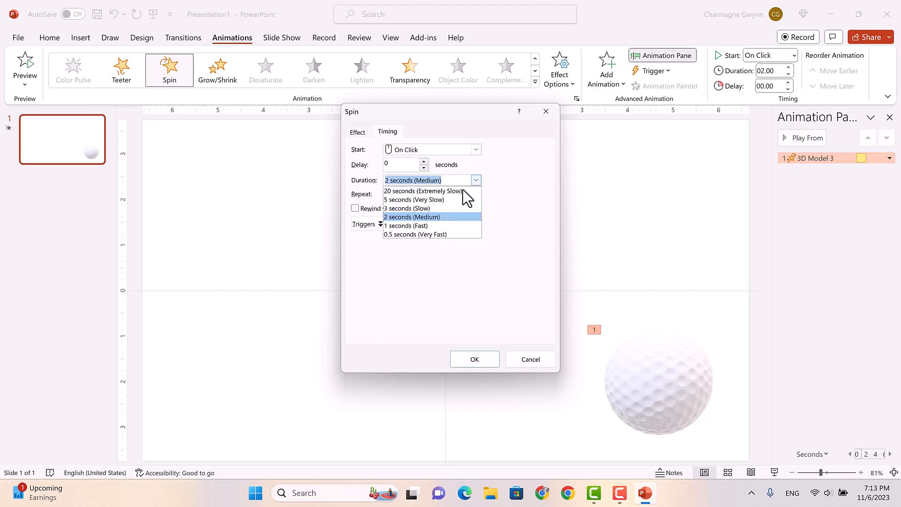
{"action": "left_click", "coordinate": [430, 226]}
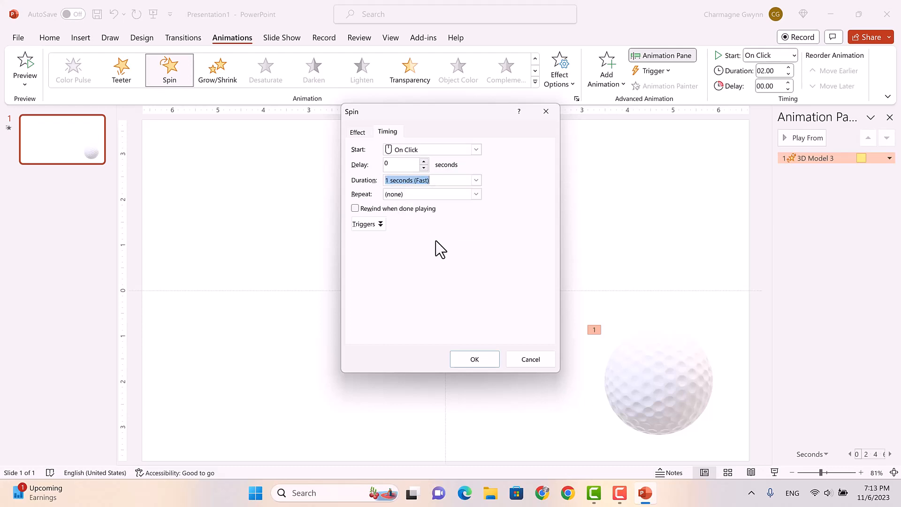
{"action": "left_click", "coordinate": [476, 194]}
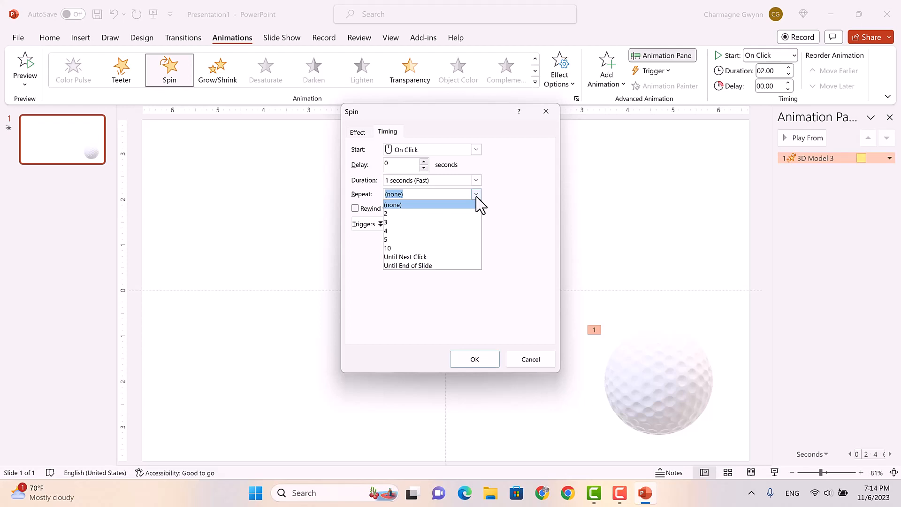
{"action": "left_click", "coordinate": [396, 239]}
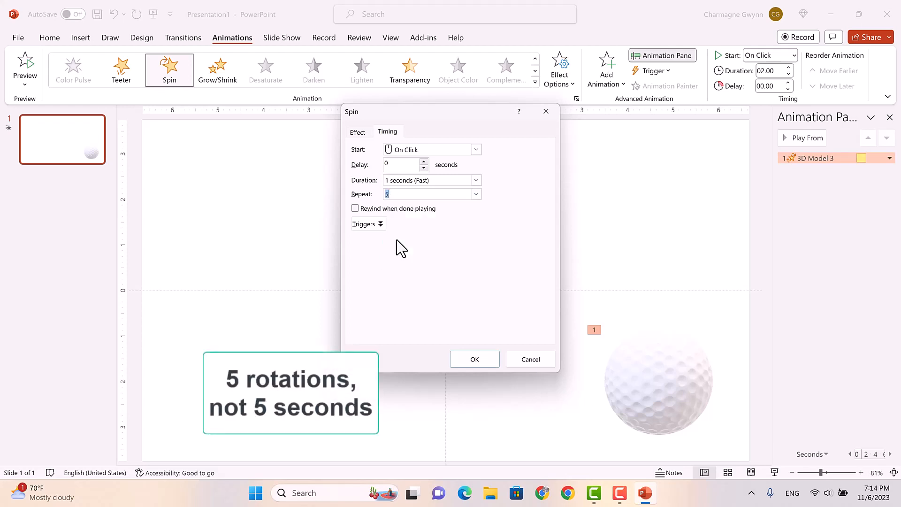
{"action": "left_click", "coordinate": [475, 360]}
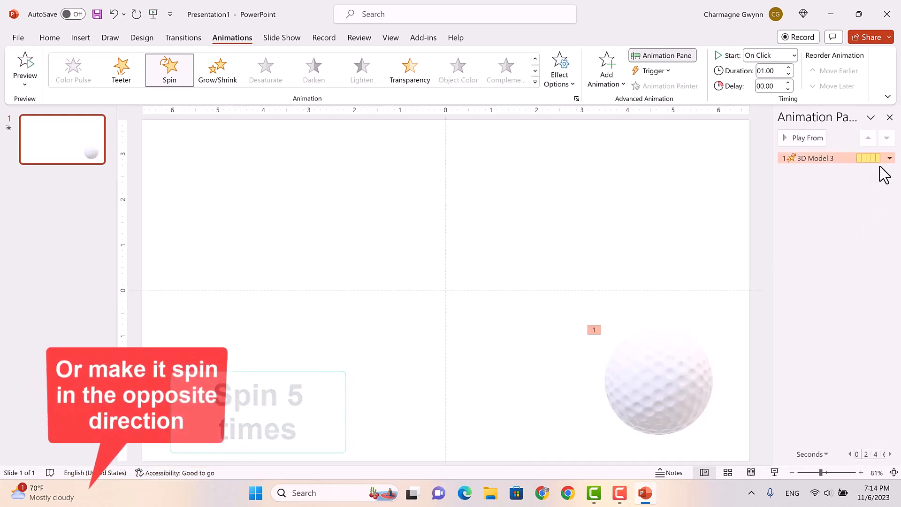
Step: Change the Spin animation's repeat setting to Until End of Slide
{"action": "left_click", "coordinate": [889, 159]}
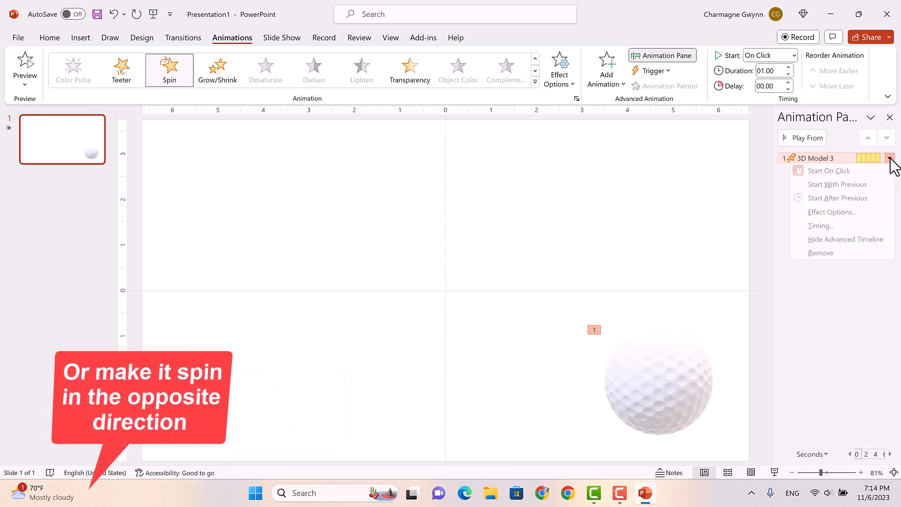
{"action": "left_click", "coordinate": [821, 225]}
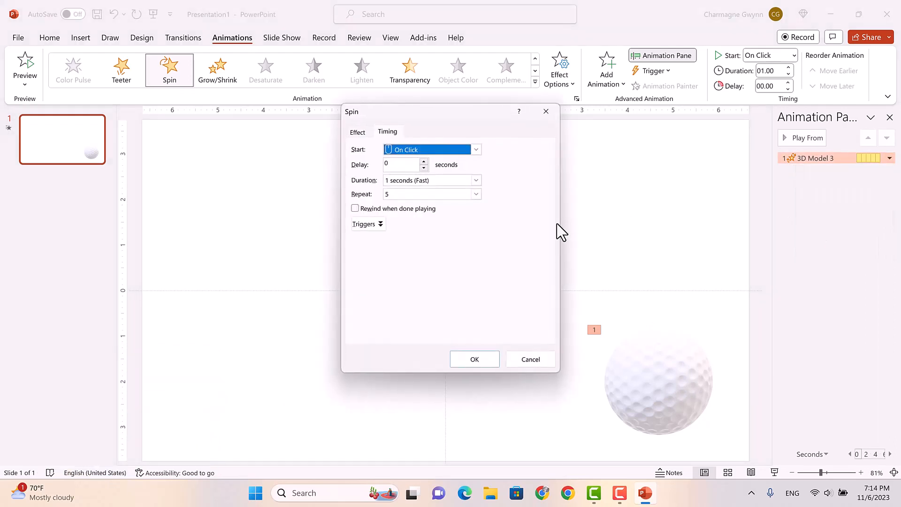
{"action": "left_click", "coordinate": [476, 194]}
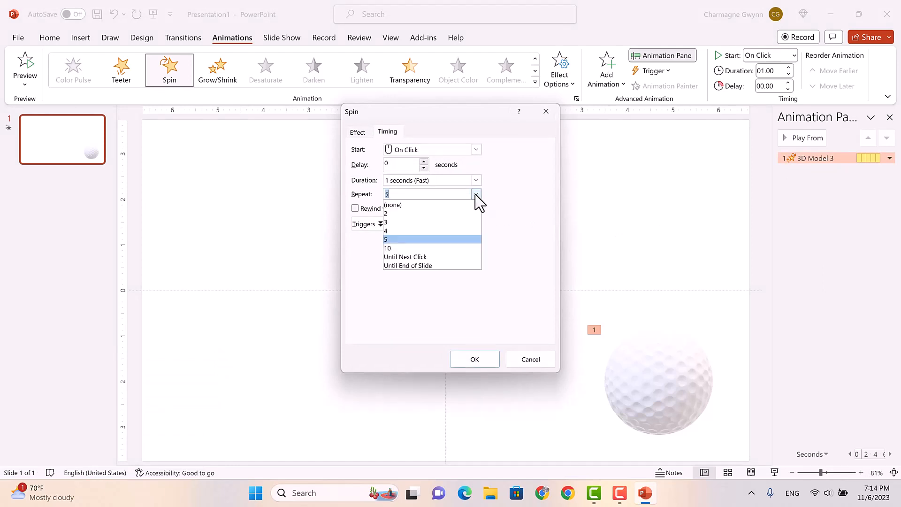
{"action": "left_click", "coordinate": [438, 266]}
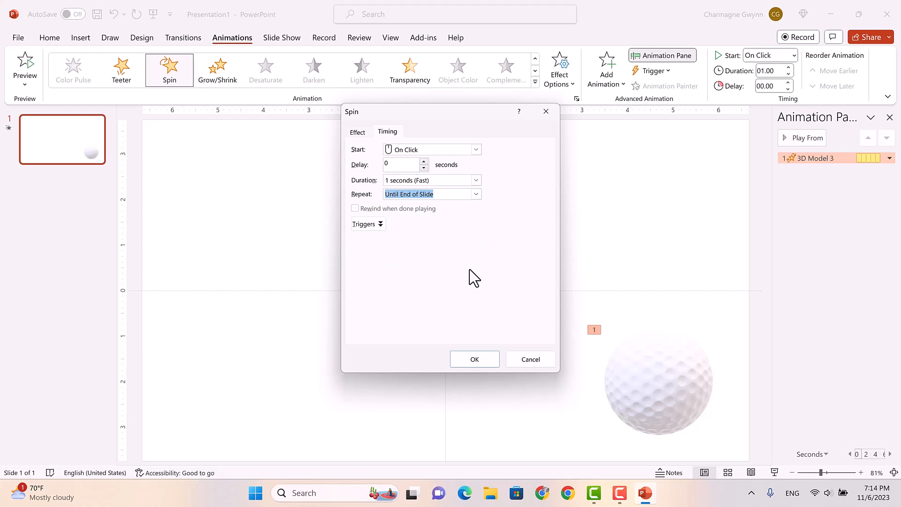
{"action": "left_click", "coordinate": [474, 360]}
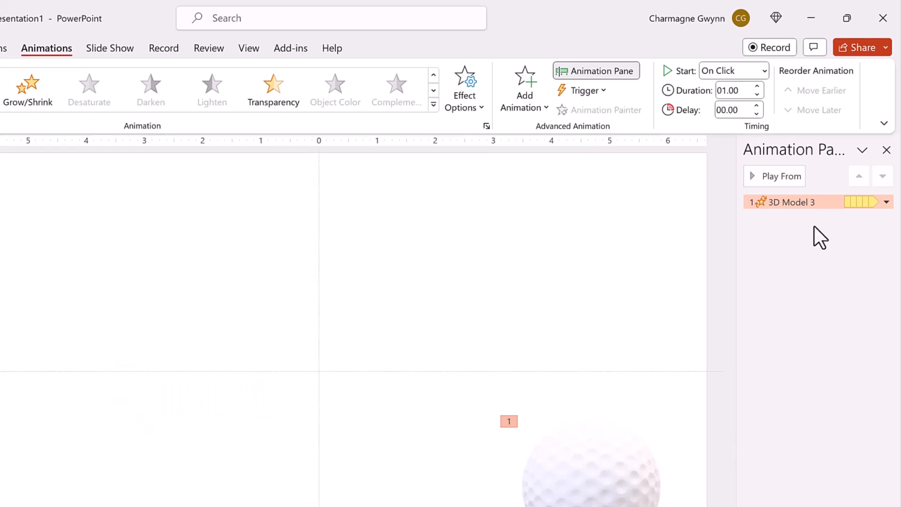
Step: Add a Custom Path motion animation to the golf ball, running from its centre up to the slide's upper-left corner, and fine-tune the path's size
{"action": "left_click", "coordinate": [820, 204]}
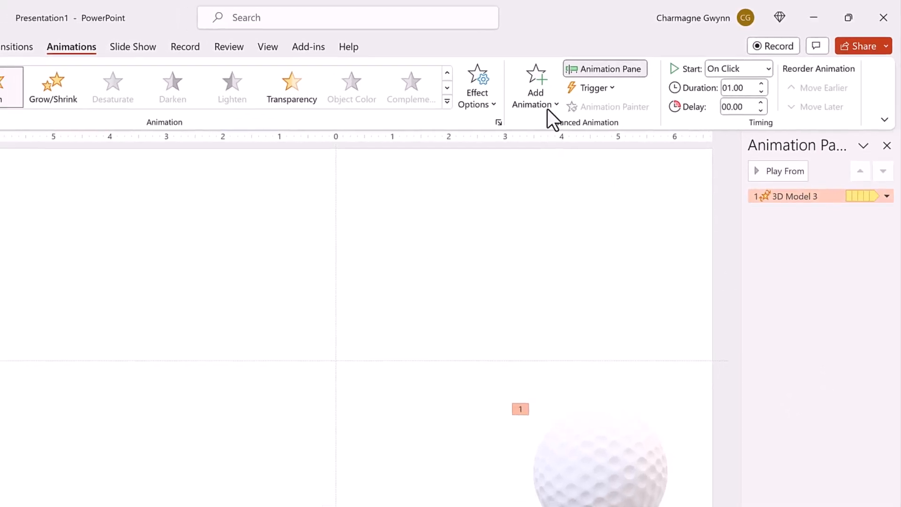
{"action": "left_click", "coordinate": [554, 96]}
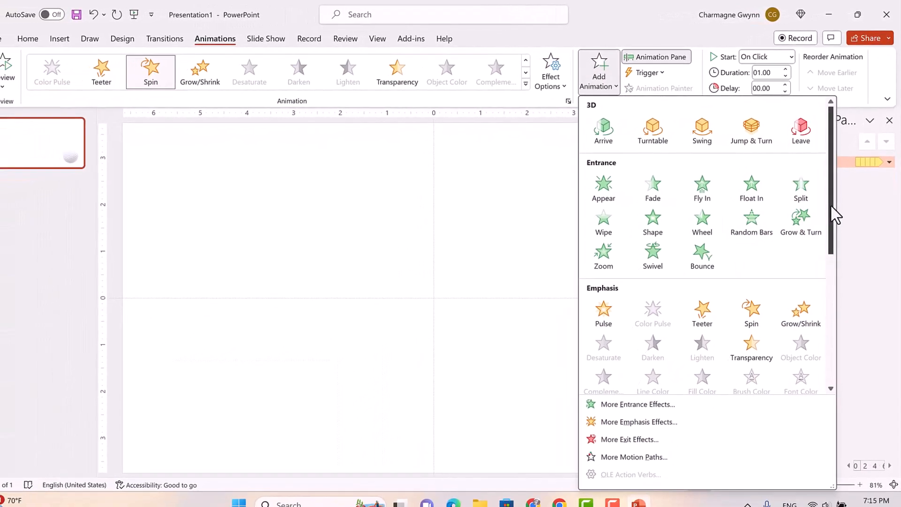
{"action": "left_click_drag", "start_coordinate": [832, 200], "coordinate": [840, 346]}
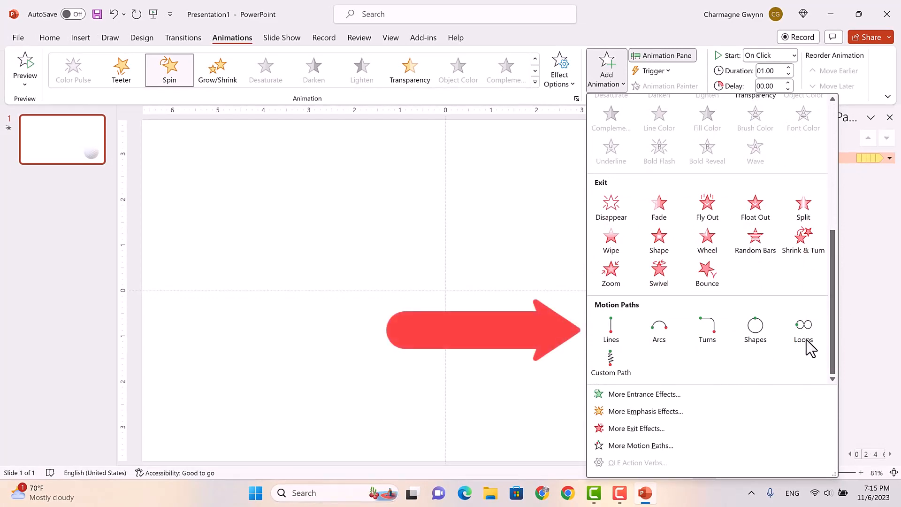
{"action": "left_click", "coordinate": [609, 357]}
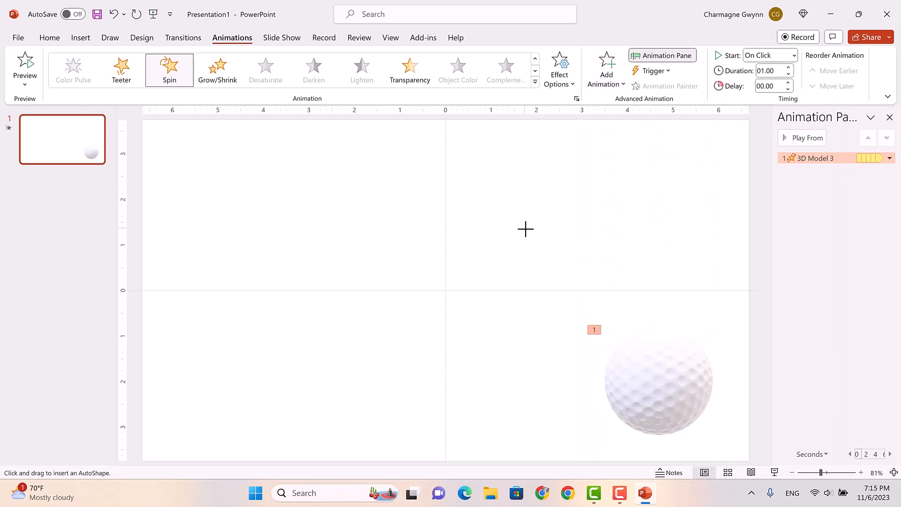
{"action": "left_click", "coordinate": [660, 378]}
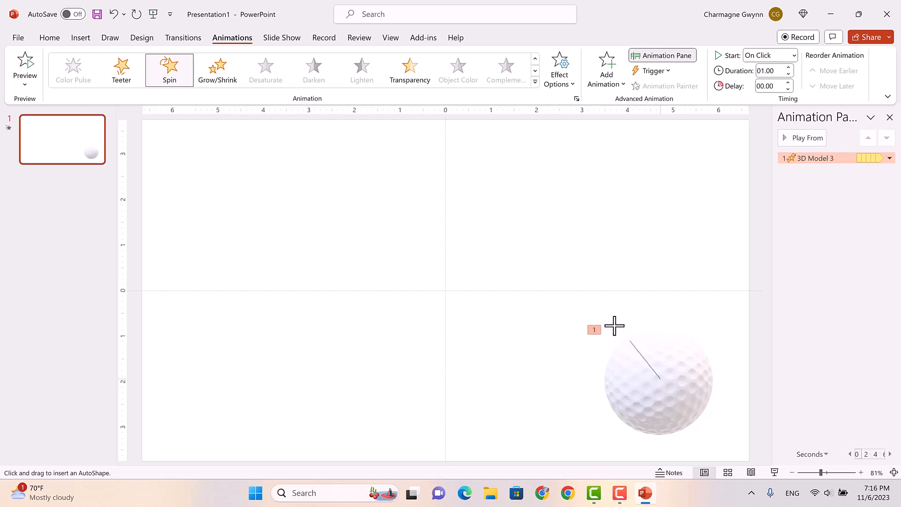
{"action": "left_click", "coordinate": [545, 277]}
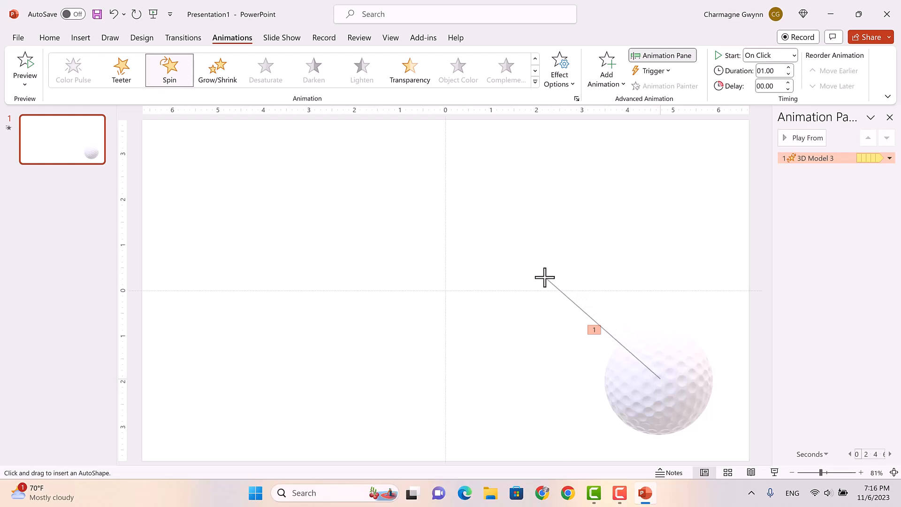
{"action": "left_click", "coordinate": [464, 238]}
{"action": "left_click", "coordinate": [334, 197]}
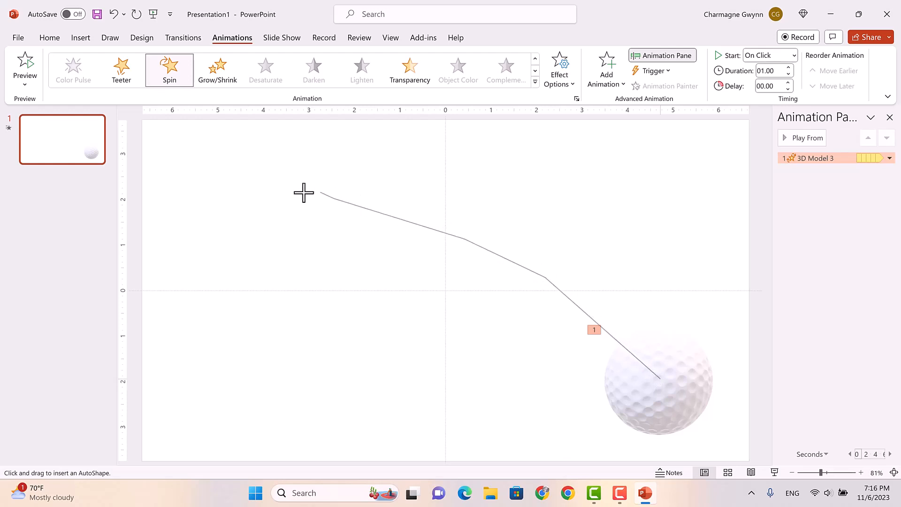
{"action": "left_click", "coordinate": [204, 165]}
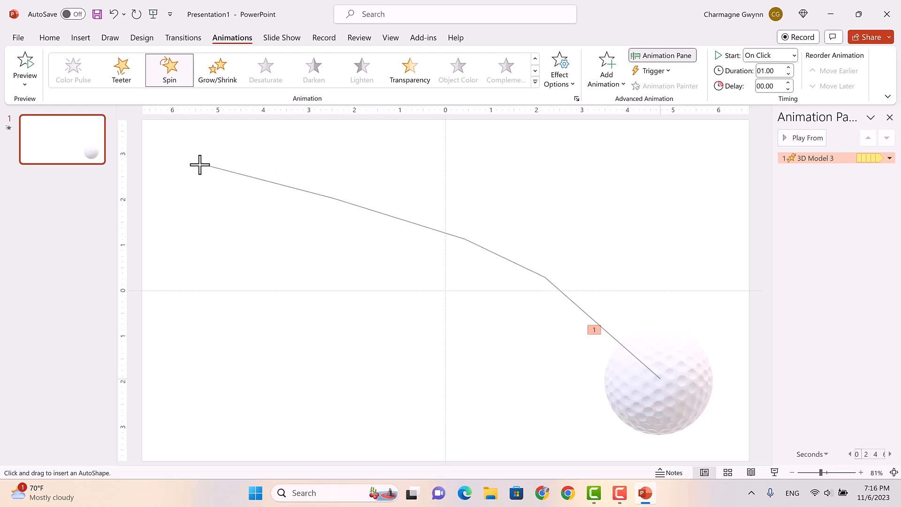
{"action": "double_click", "coordinate": [169, 159]}
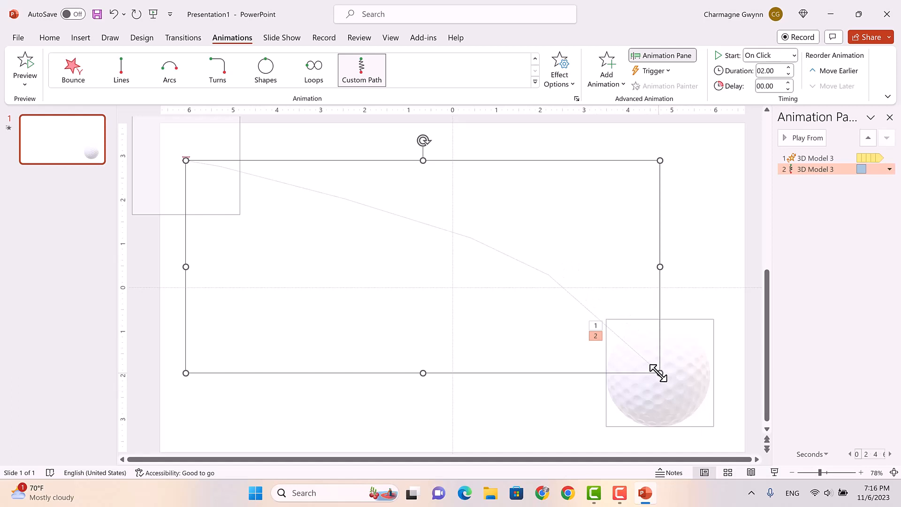
{"action": "left_click_drag", "start_coordinate": [659, 374], "coordinate": [656, 374]}
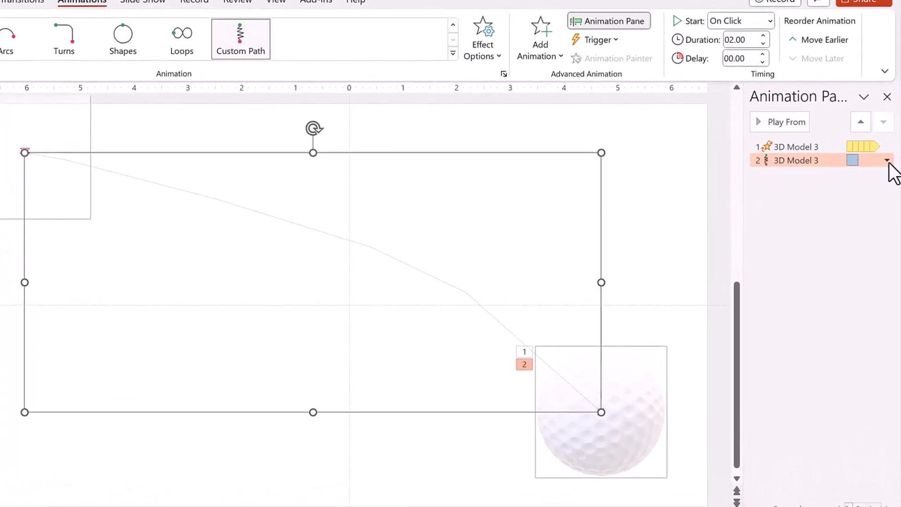
Step: Set the Custom Path animation to start With Previous, keeping its repeat at (none)
{"action": "left_click", "coordinate": [886, 158]}
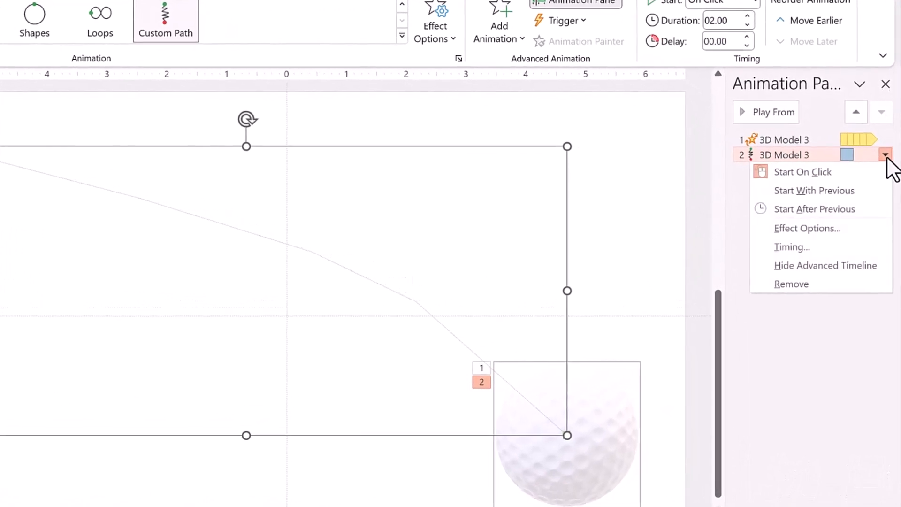
{"action": "left_click", "coordinate": [792, 246]}
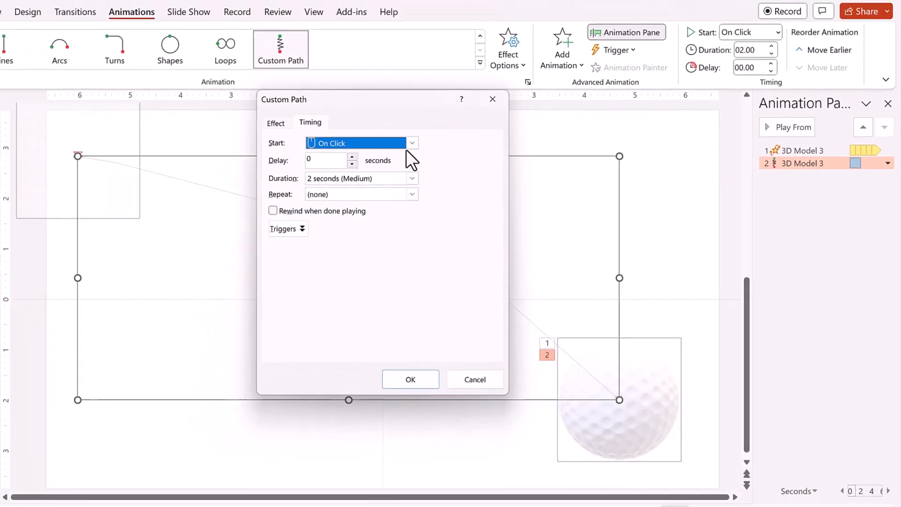
{"action": "left_click", "coordinate": [412, 142]}
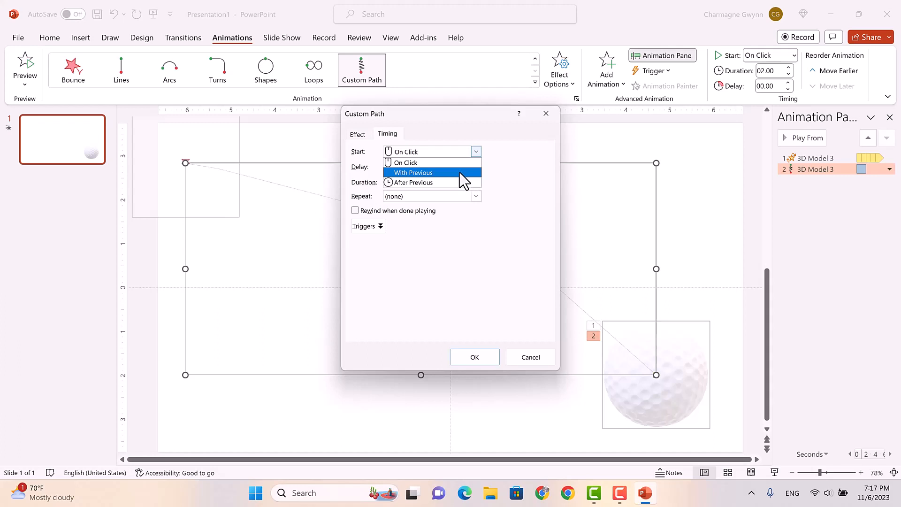
{"action": "left_click", "coordinate": [460, 173]}
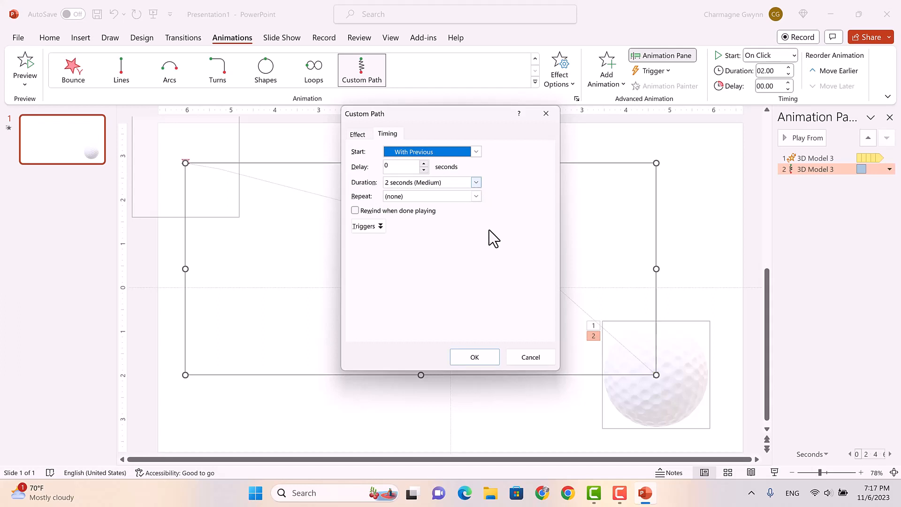
{"action": "left_click", "coordinate": [476, 197]}
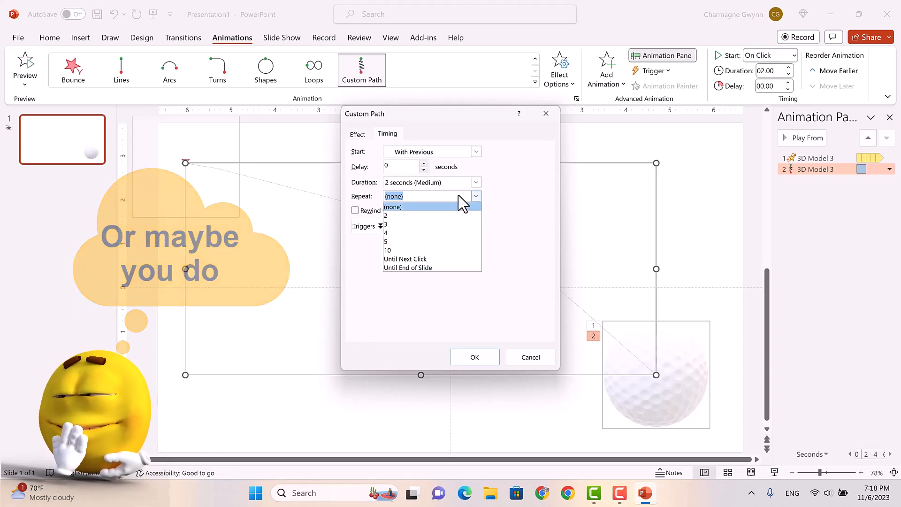
{"action": "left_click", "coordinate": [475, 356]}
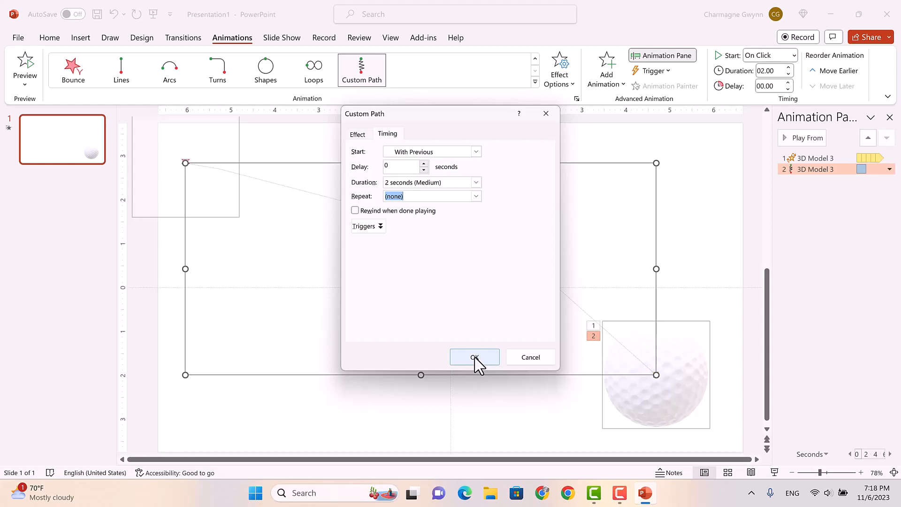
{"action": "left_click", "coordinate": [475, 357]}
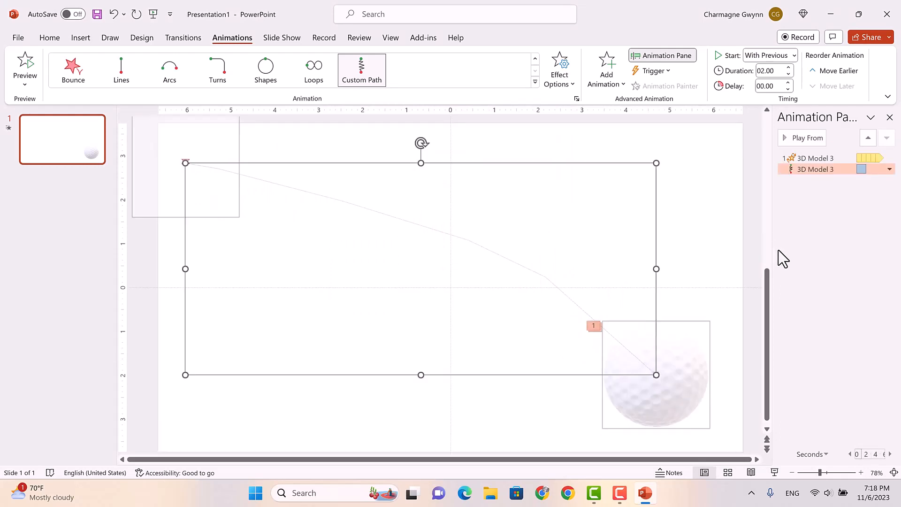
Step: Preview the golf ball's animations, play the slide show from the beginning, and return to editing
{"action": "left_click", "coordinate": [23, 66]}
{"action": "left_click", "coordinate": [289, 40]}
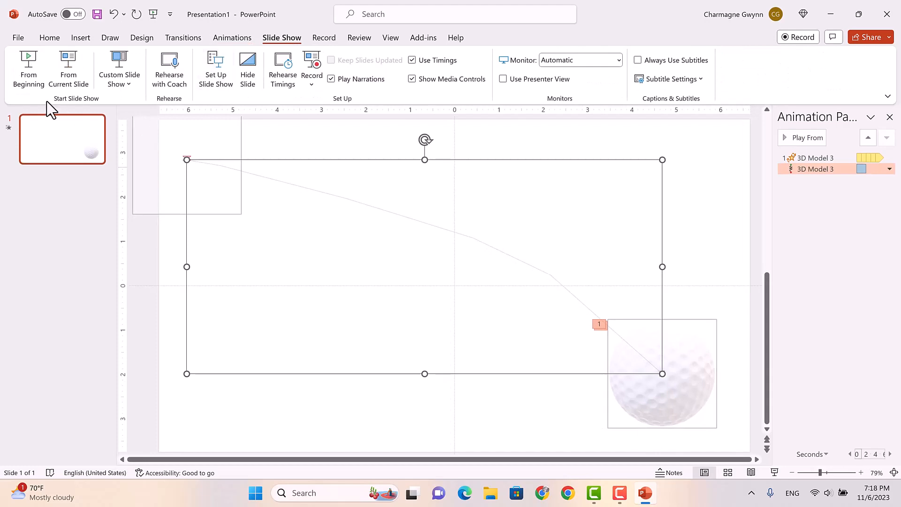
{"action": "left_click", "coordinate": [27, 65]}
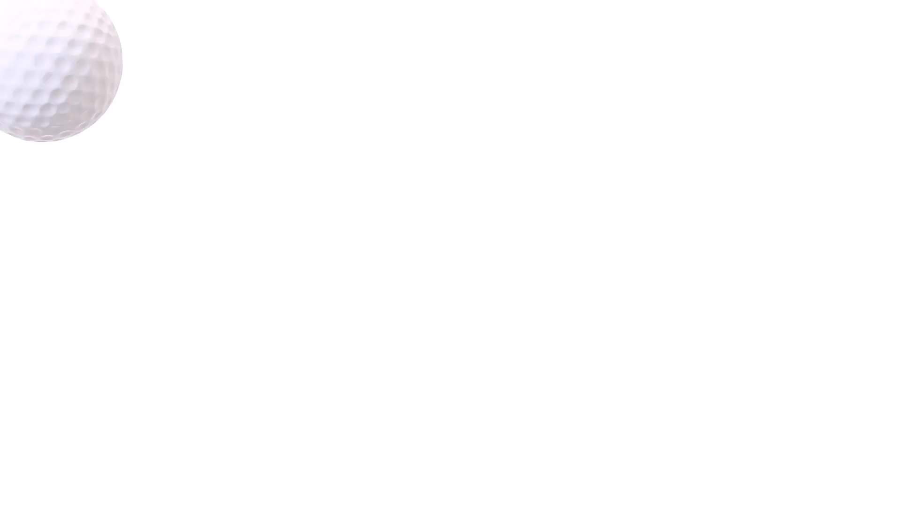
{"action": "key", "text": "Escape"}
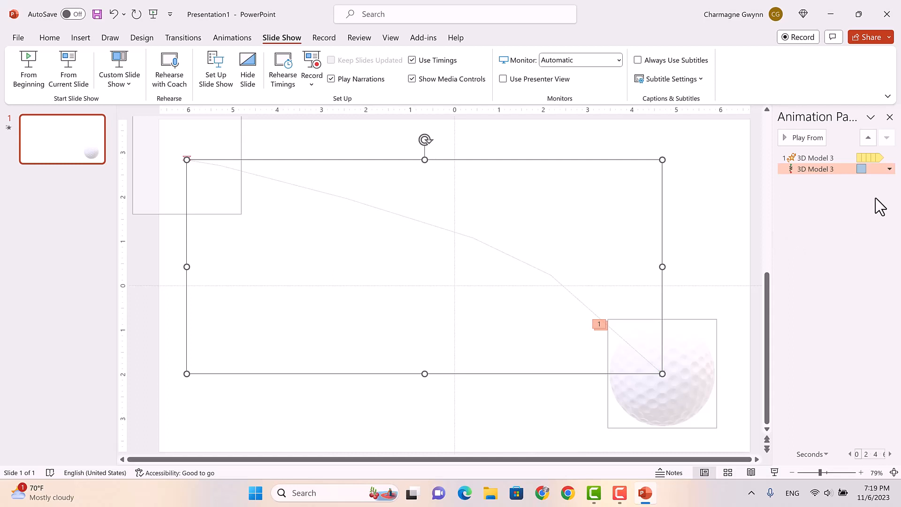
Step: Set the duration of the golf ball's Custom Path animation to 1 second (Fast)
{"action": "left_click", "coordinate": [889, 170]}
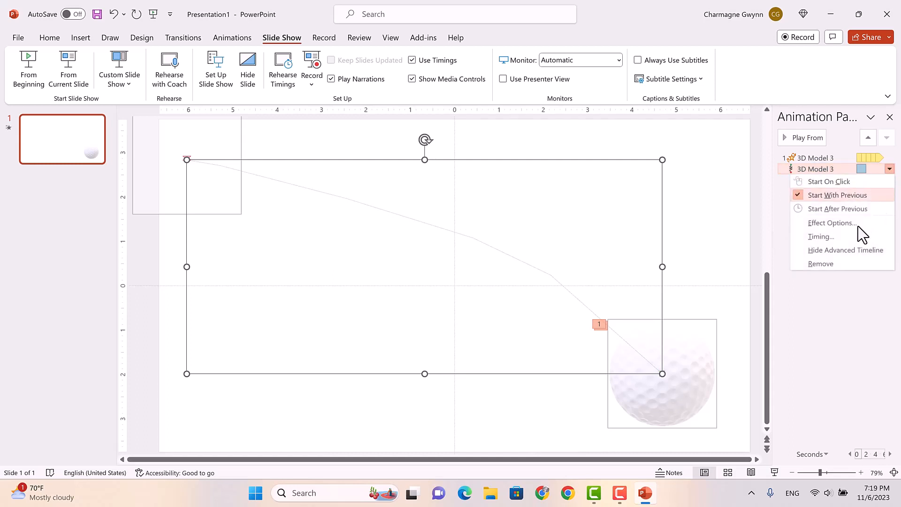
{"action": "left_click", "coordinate": [824, 240]}
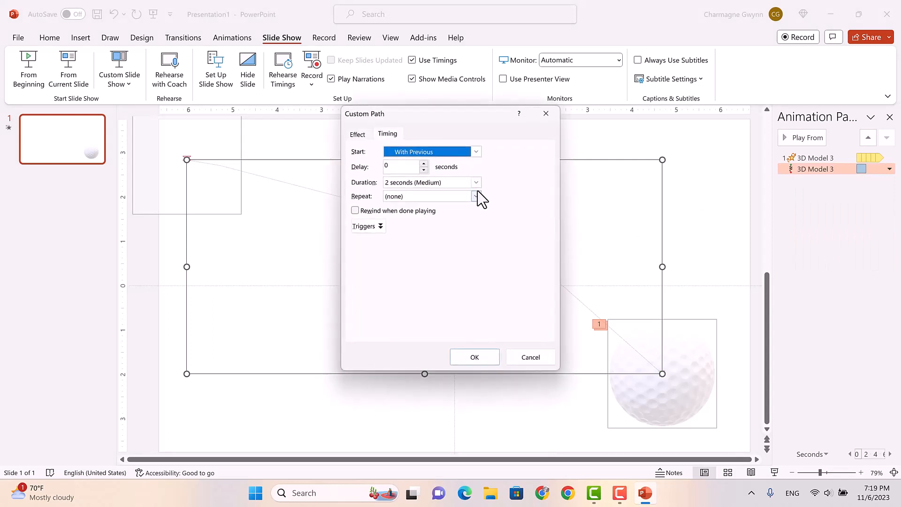
{"action": "left_click", "coordinate": [477, 183]}
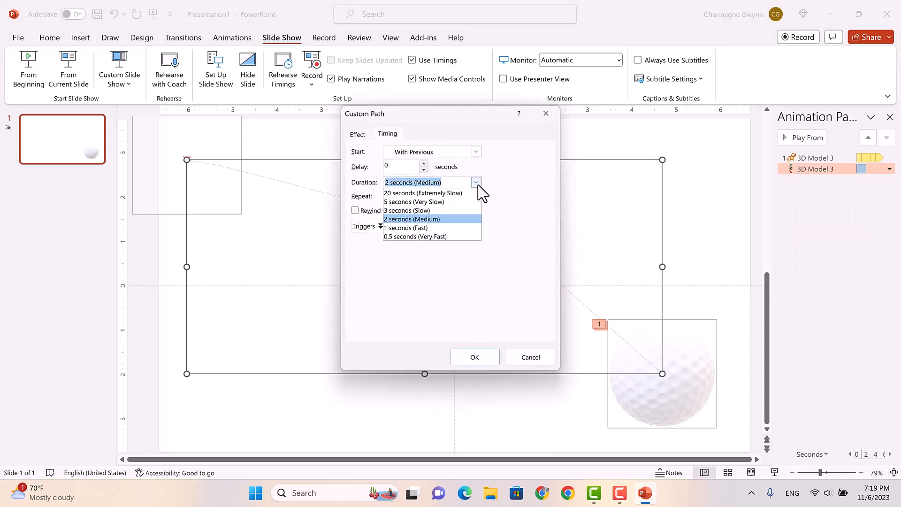
{"action": "left_click", "coordinate": [428, 227]}
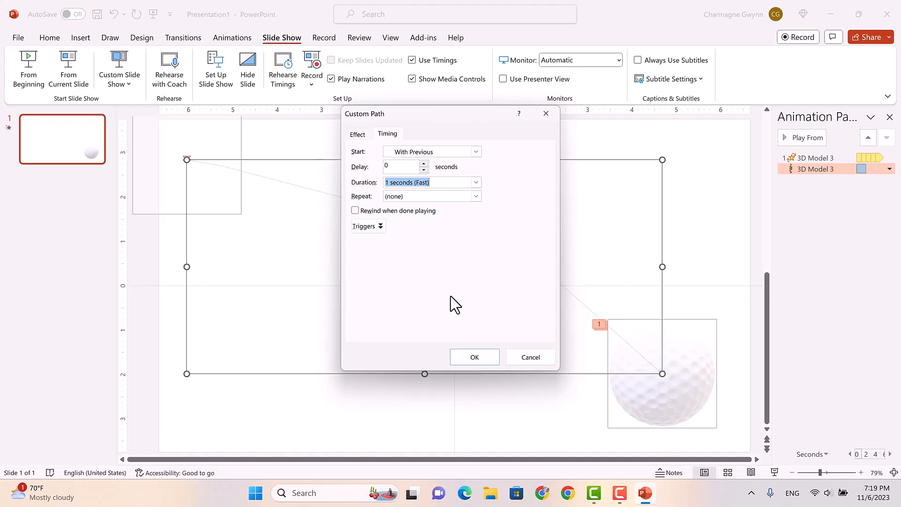
{"action": "left_click", "coordinate": [476, 359]}
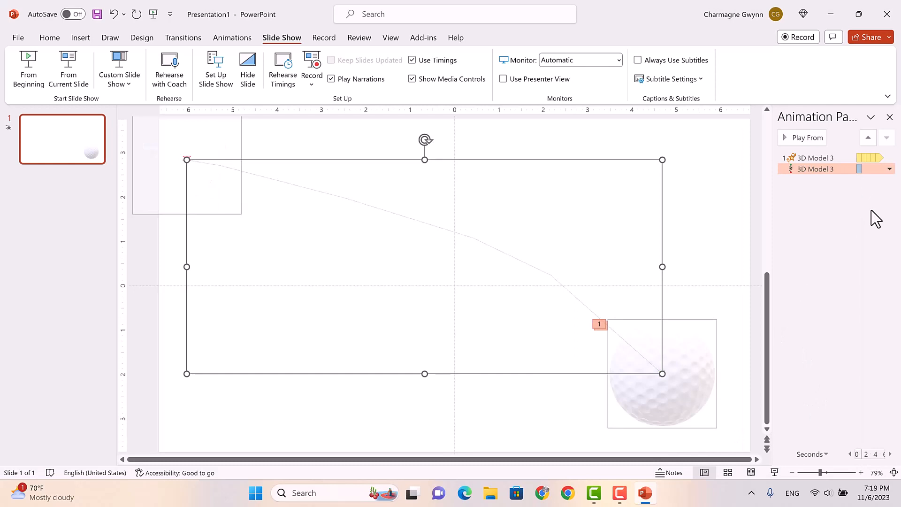
Step: Set the duration of the golf ball's Custom Path animation back to 2 seconds (Medium)
{"action": "left_click", "coordinate": [889, 169]}
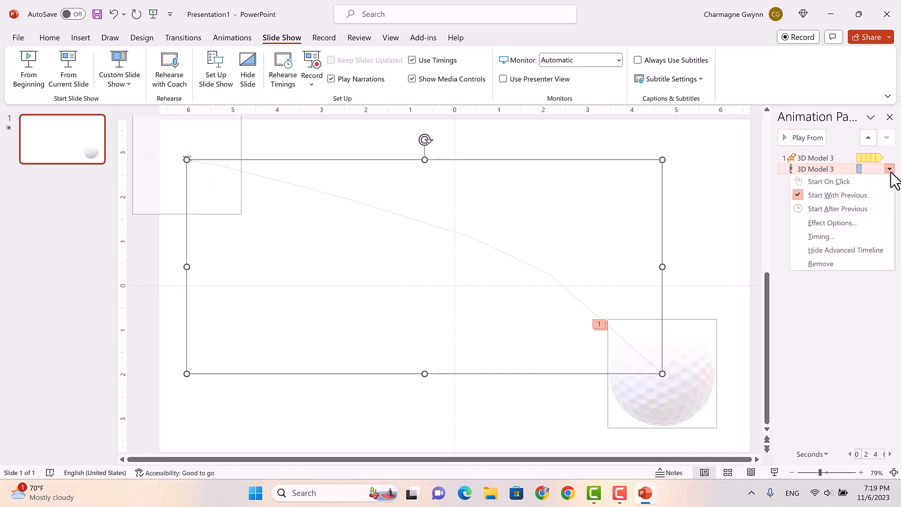
{"action": "left_click", "coordinate": [826, 236]}
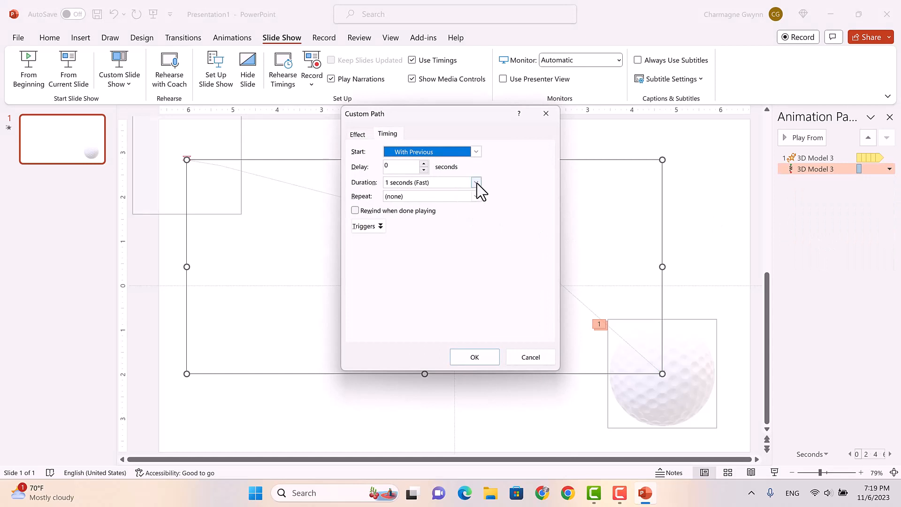
{"action": "left_click", "coordinate": [477, 183]}
{"action": "left_click", "coordinate": [436, 219]}
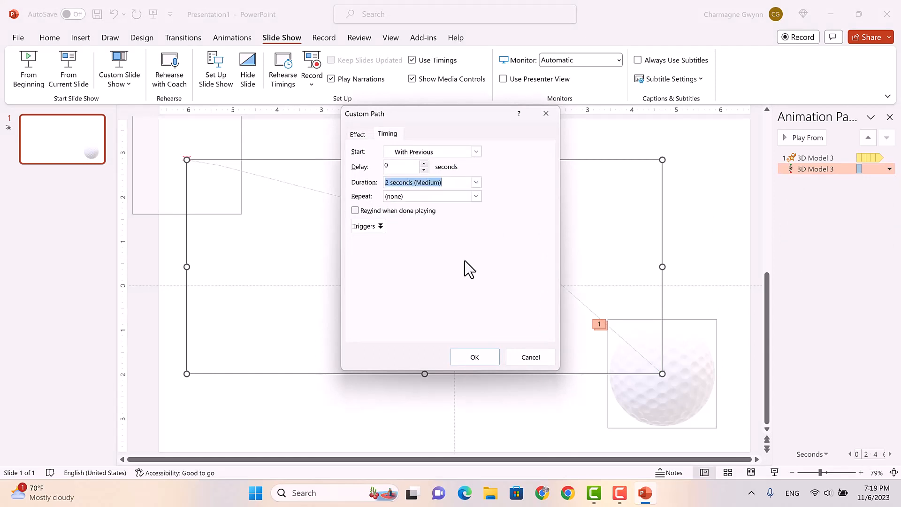
{"action": "left_click", "coordinate": [475, 356]}
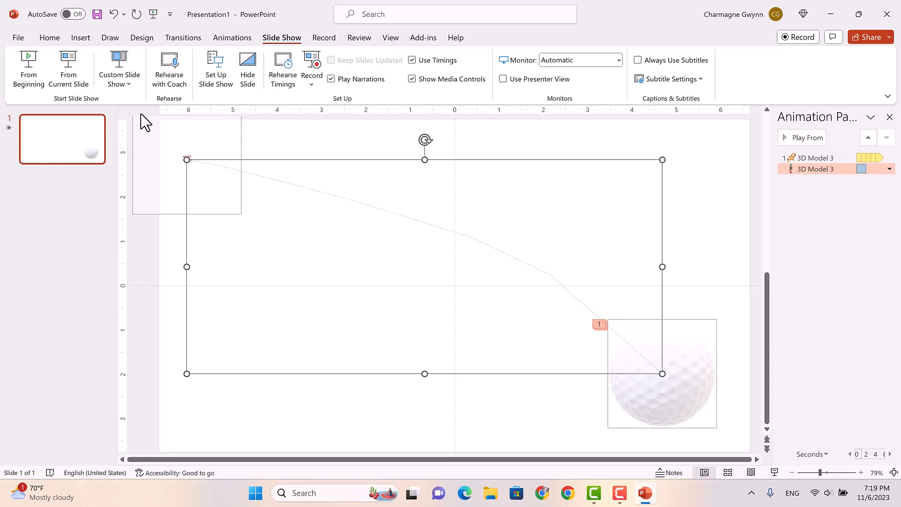
Step: Start exporting the presentation as a Full HD (1080p) video with 5 seconds spent on each slide
{"action": "left_click", "coordinate": [18, 38]}
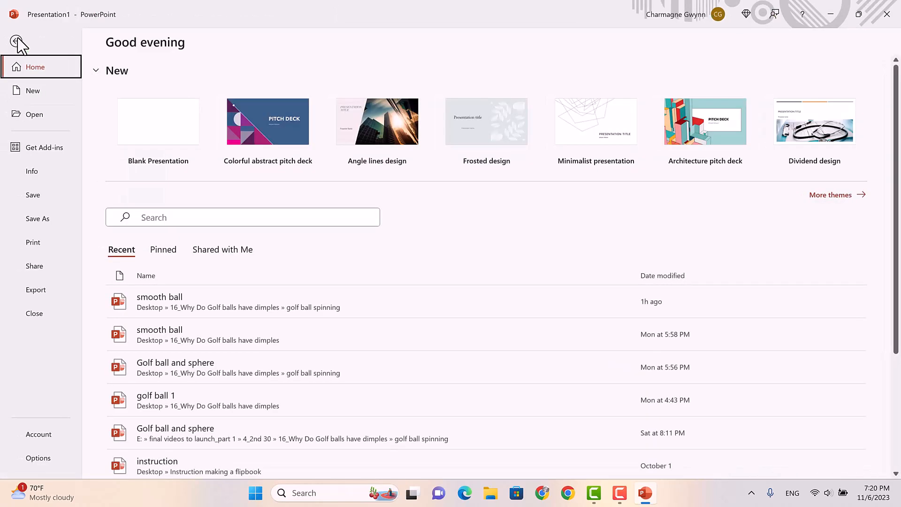
{"action": "left_click", "coordinate": [37, 290]}
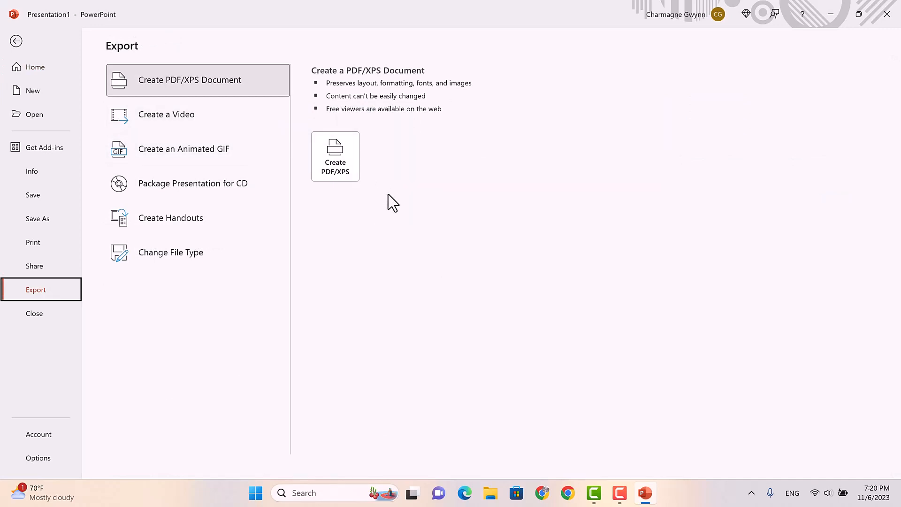
{"action": "left_click", "coordinate": [186, 125]}
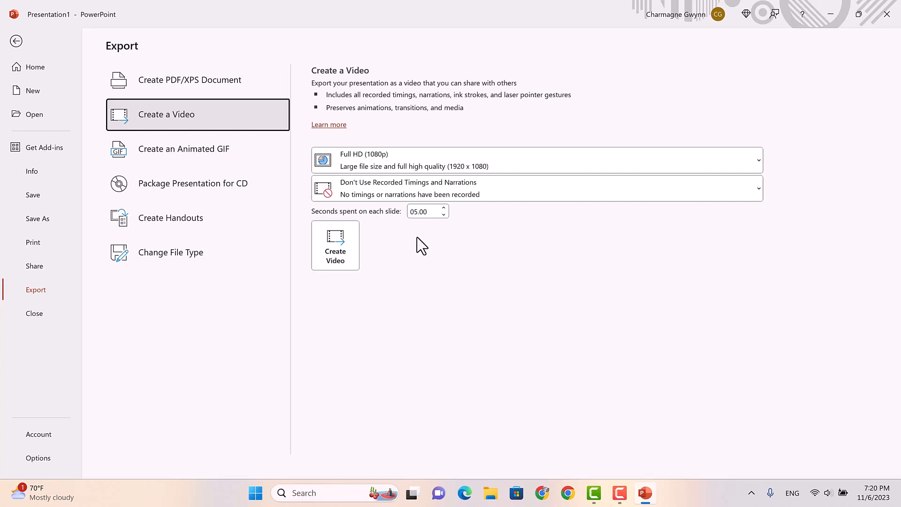
{"action": "left_click", "coordinate": [336, 243]}
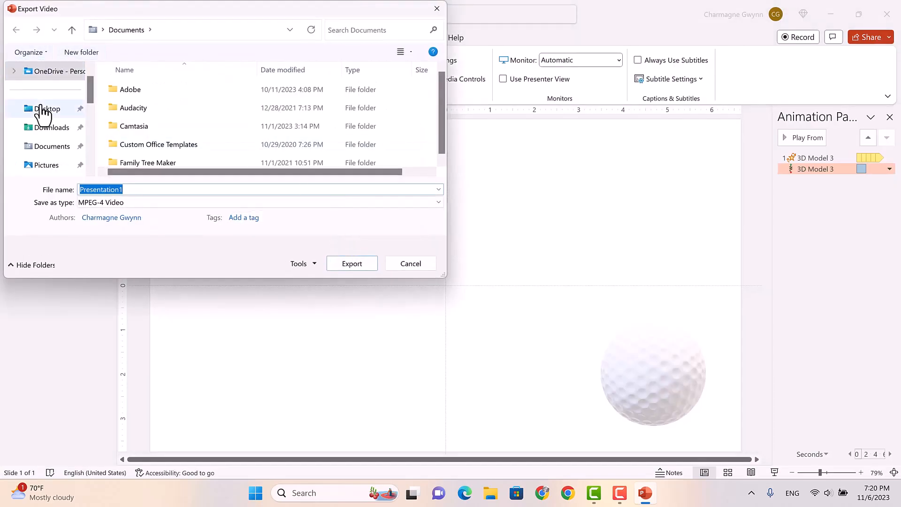
Step: Export the MPEG-4 video to the Desktop under the file name "ball" and dismiss the export notification
{"action": "left_click", "coordinate": [44, 109]}
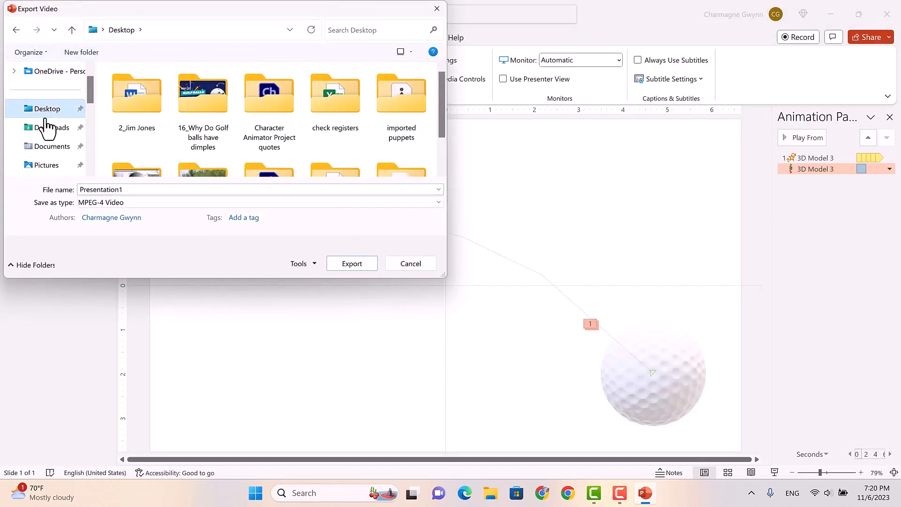
{"action": "double_click", "coordinate": [131, 190]}
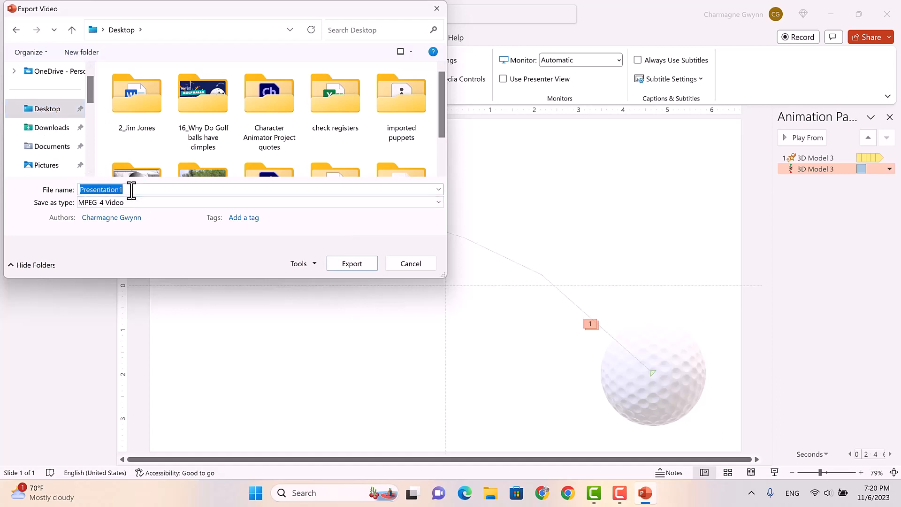
{"action": "type", "text": "ball"}
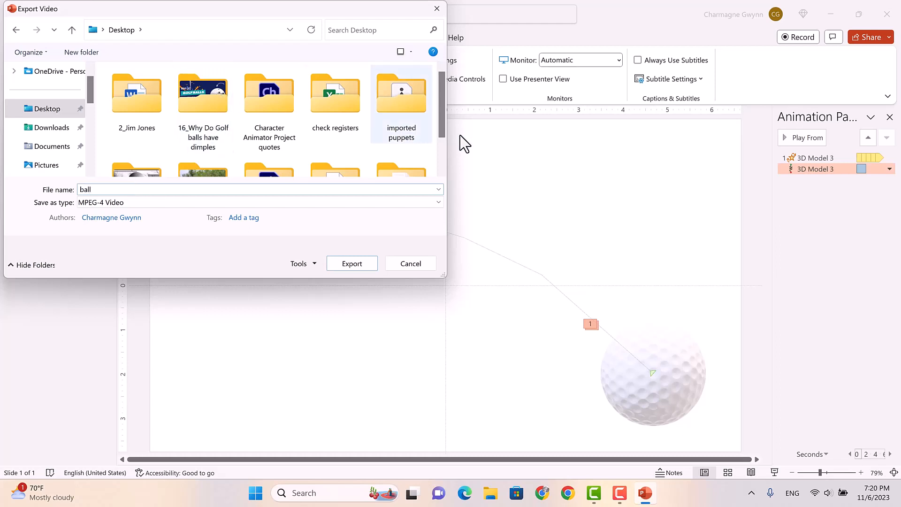
{"action": "scroll", "coordinate": [443, 152], "scroll_direction": "down", "scroll_amount": 2}
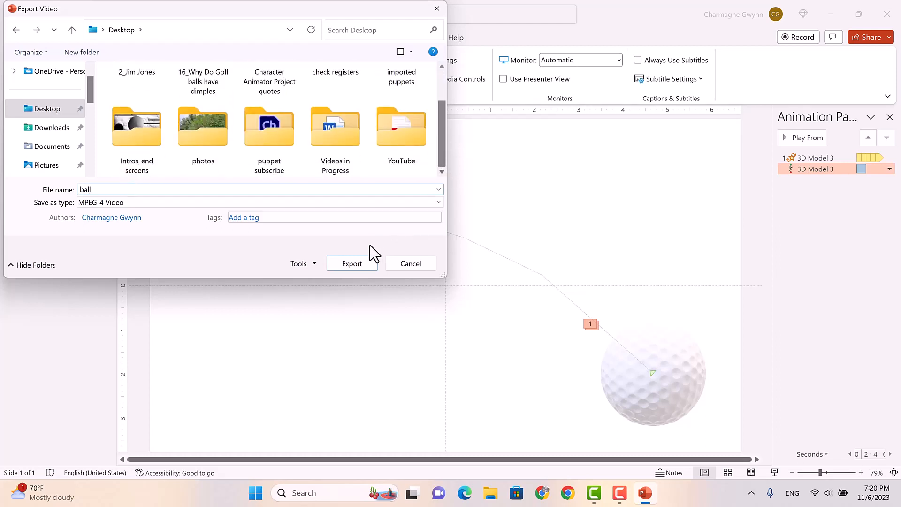
{"action": "left_click", "coordinate": [352, 264]}
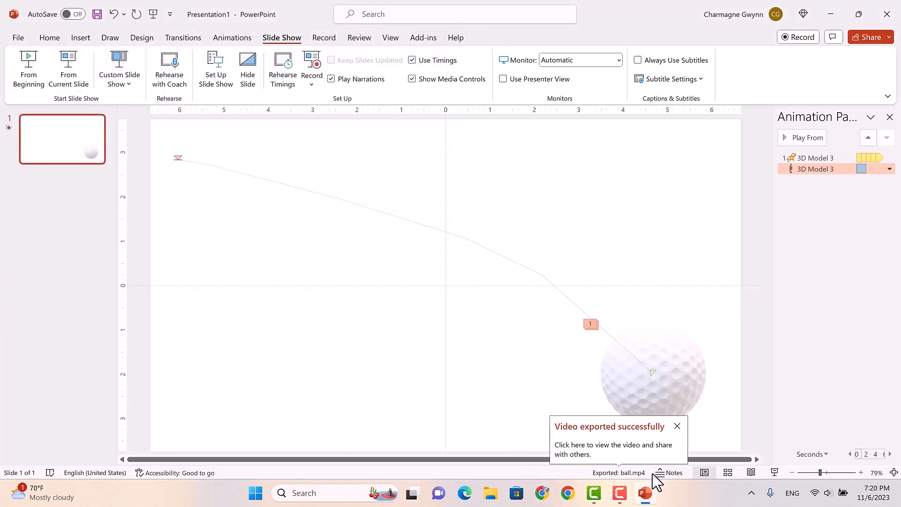
{"action": "left_click", "coordinate": [678, 425]}
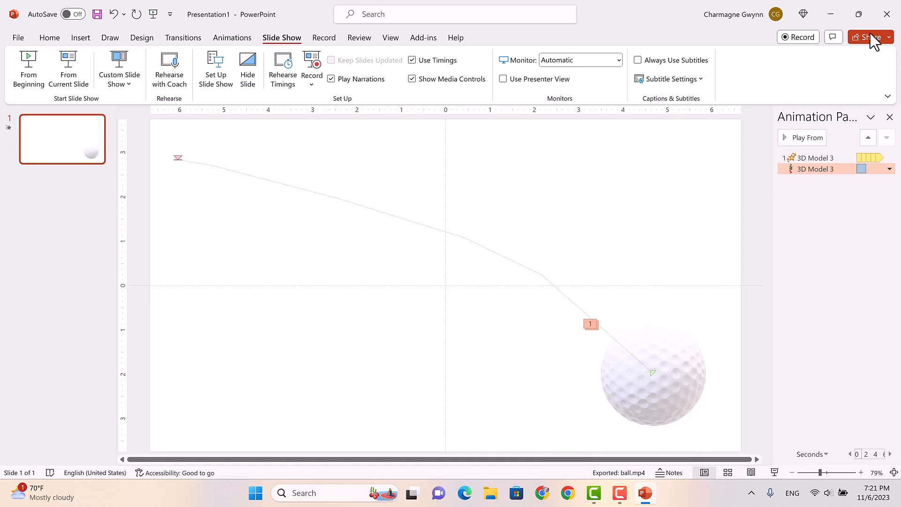
Step: Switch to the desktop, open the exported "ball" video in Media Player and play it
{"action": "left_click", "coordinate": [829, 10]}
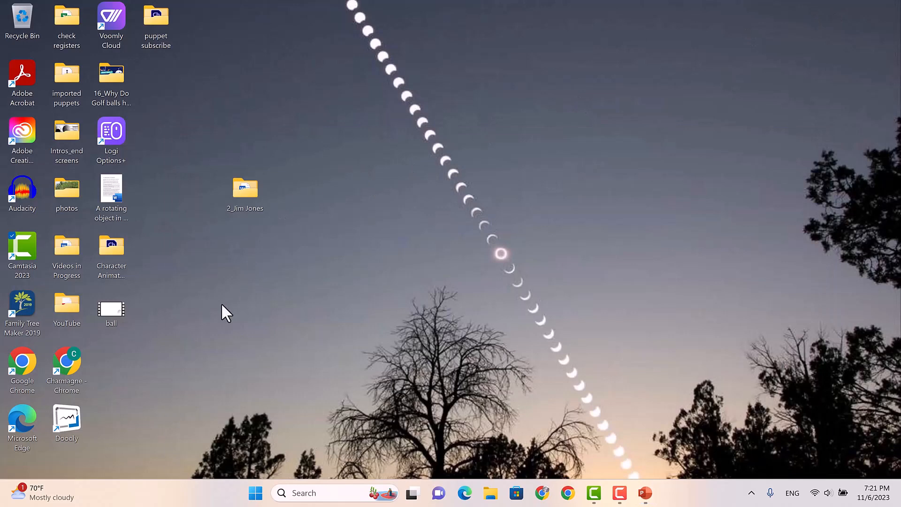
{"action": "double_click", "coordinate": [110, 311]}
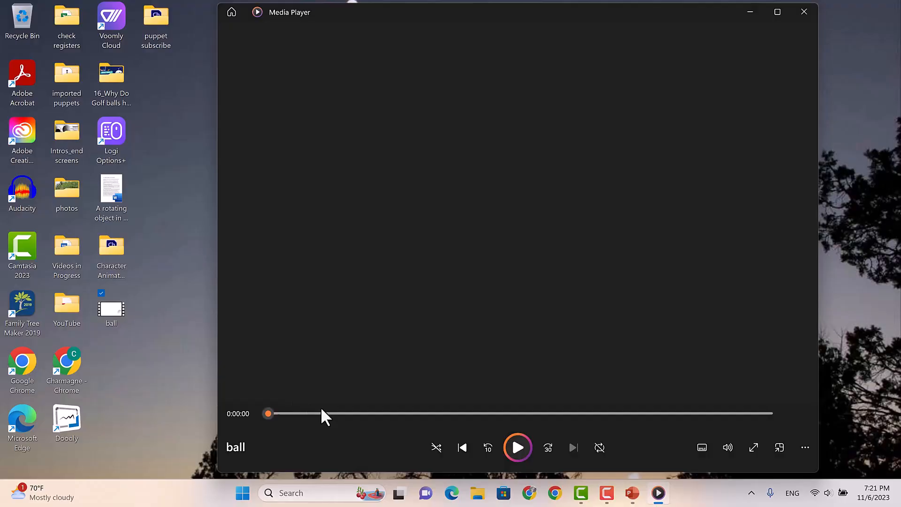
{"action": "left_click", "coordinate": [517, 447]}
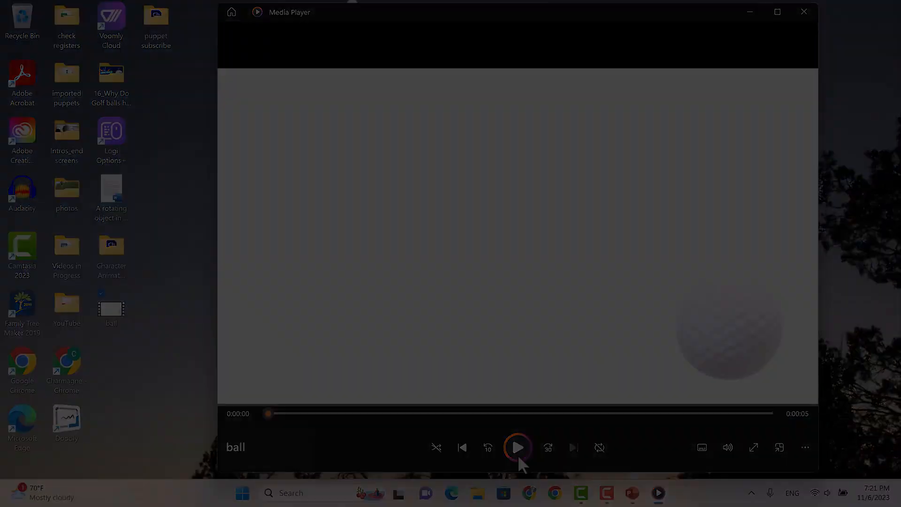